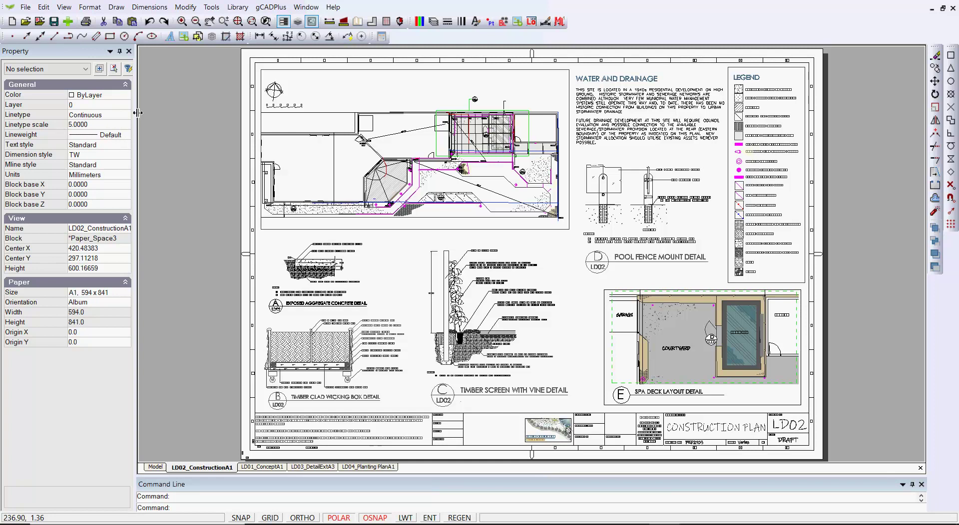
# Step: Review the default lineweight list and the layer lineweights, closing without changes
pyautogui.click(92, 8)
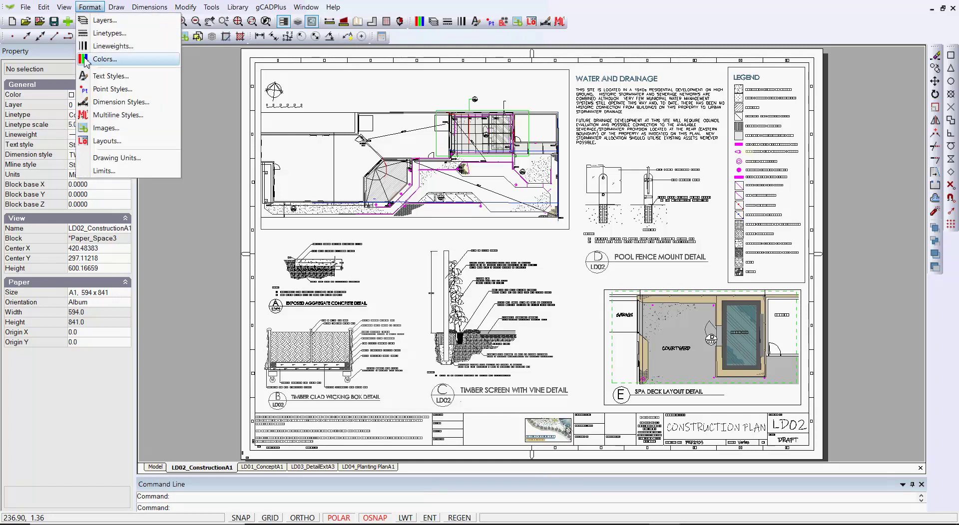
pyautogui.click(122, 46)
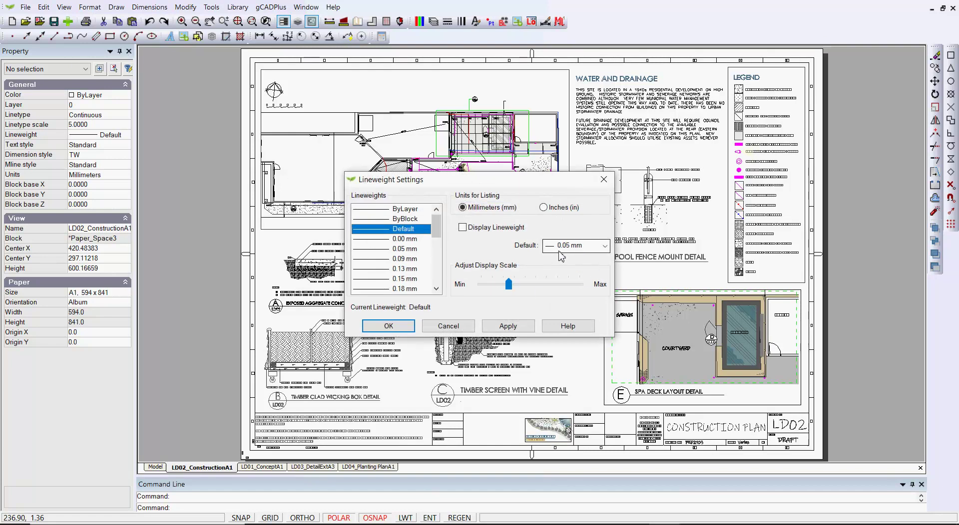
pyautogui.click(605, 246)
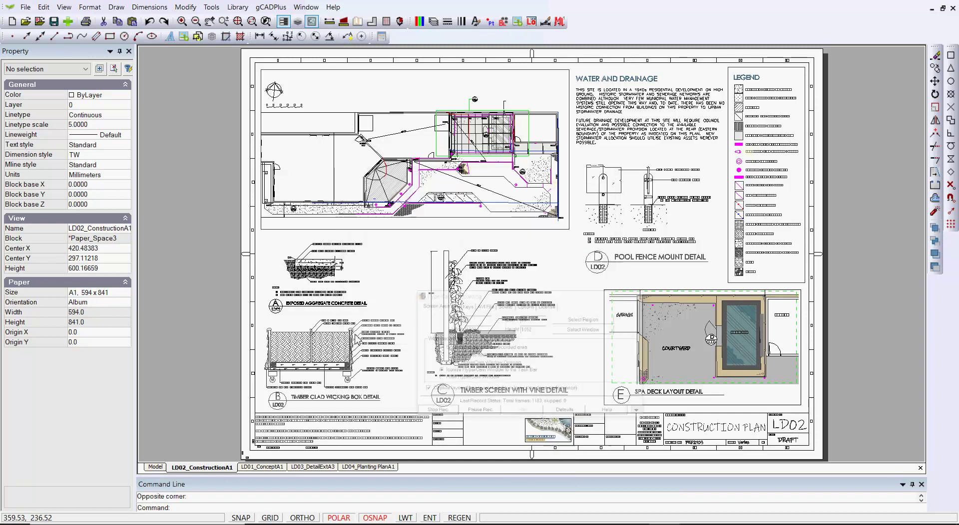
pyautogui.click(433, 21)
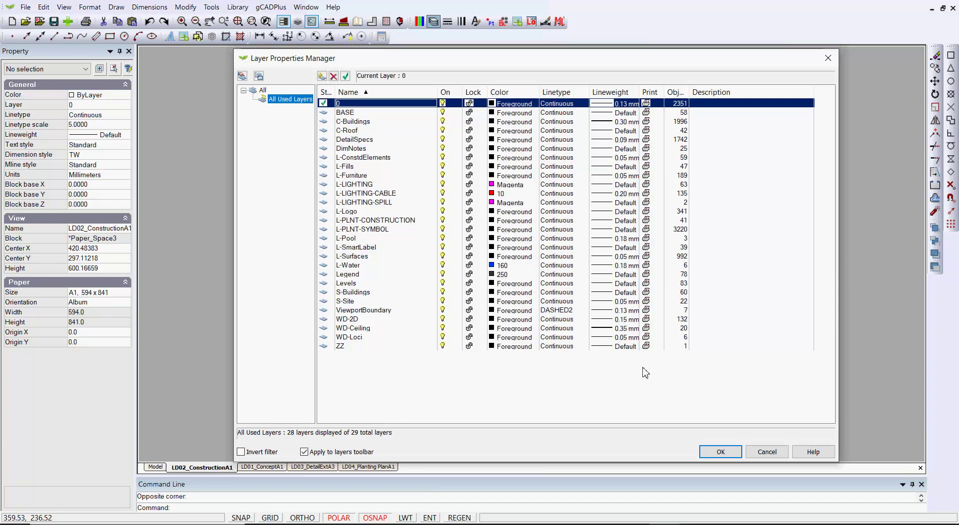
pyautogui.press('Return')
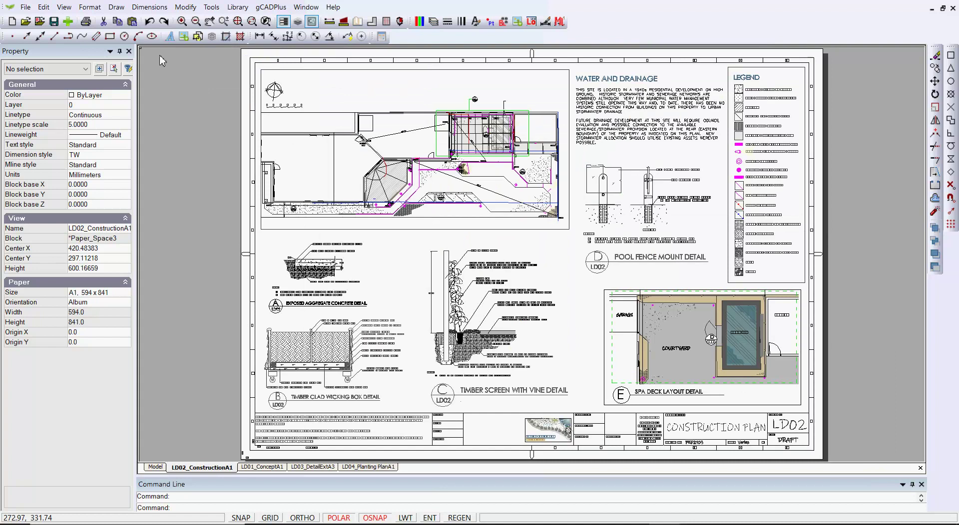
# Step: Export the windowed LD02 sheet at maximum quality to PrintDetails01.pdf on the Desktop
pyautogui.click(25, 7)
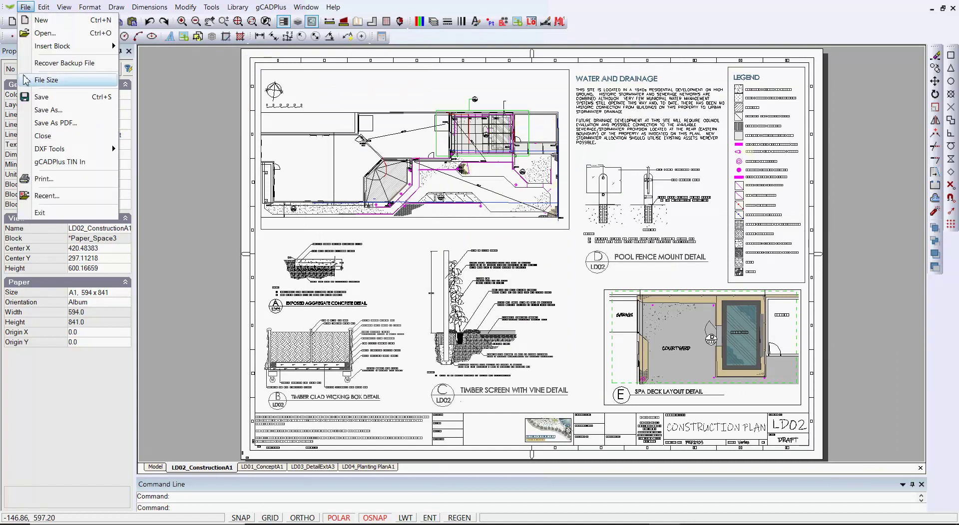
pyautogui.click(55, 123)
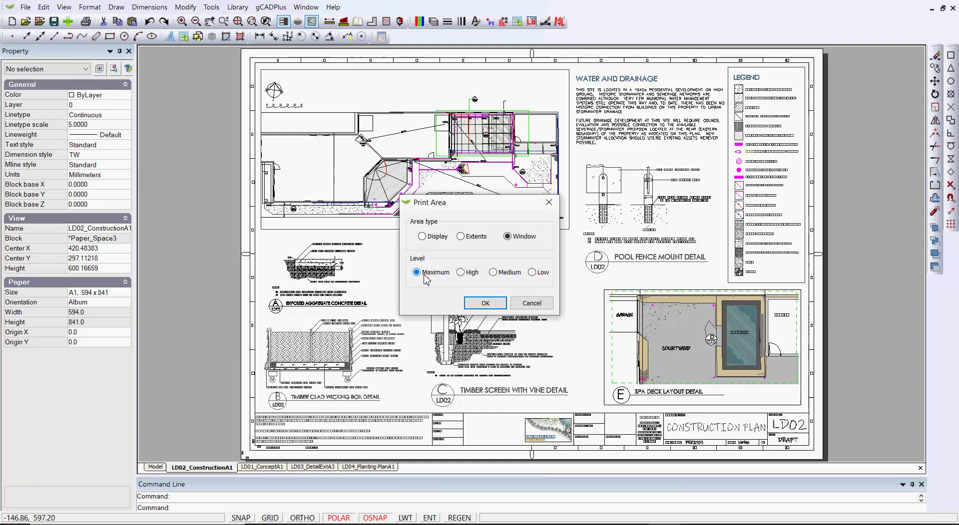
pyautogui.click(485, 304)
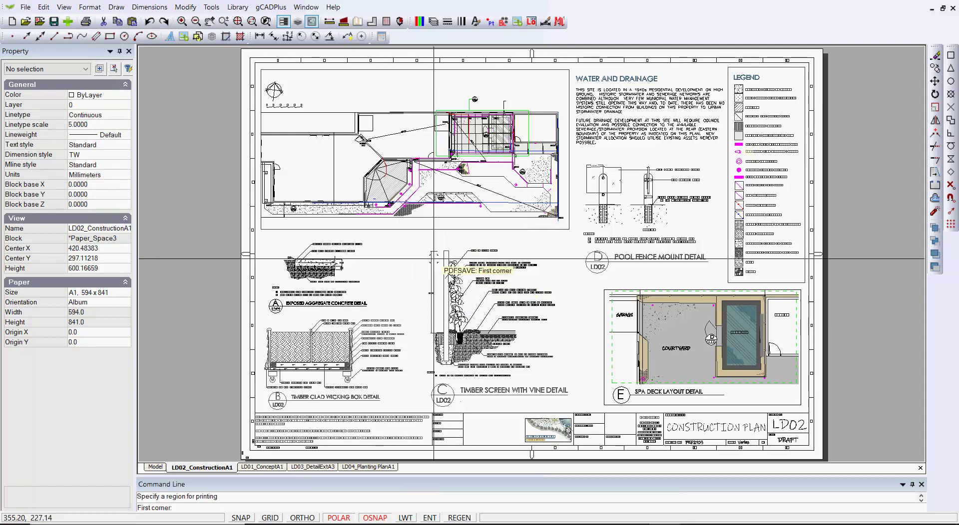
pyautogui.click(246, 55)
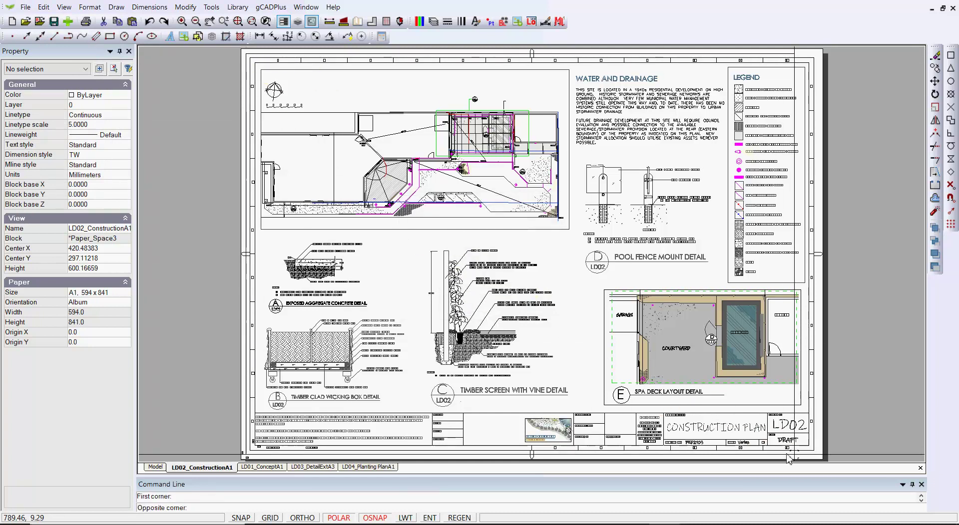
pyautogui.click(821, 460)
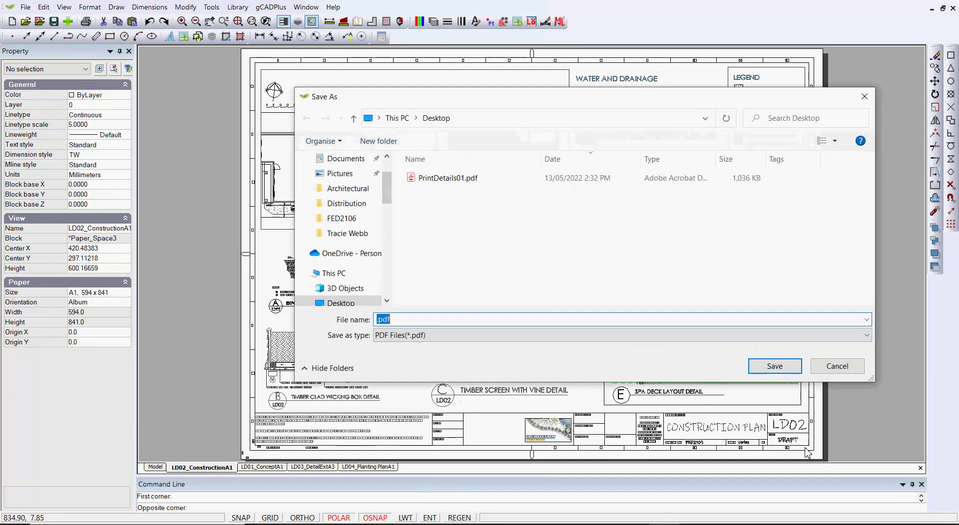
pyautogui.click(445, 179)
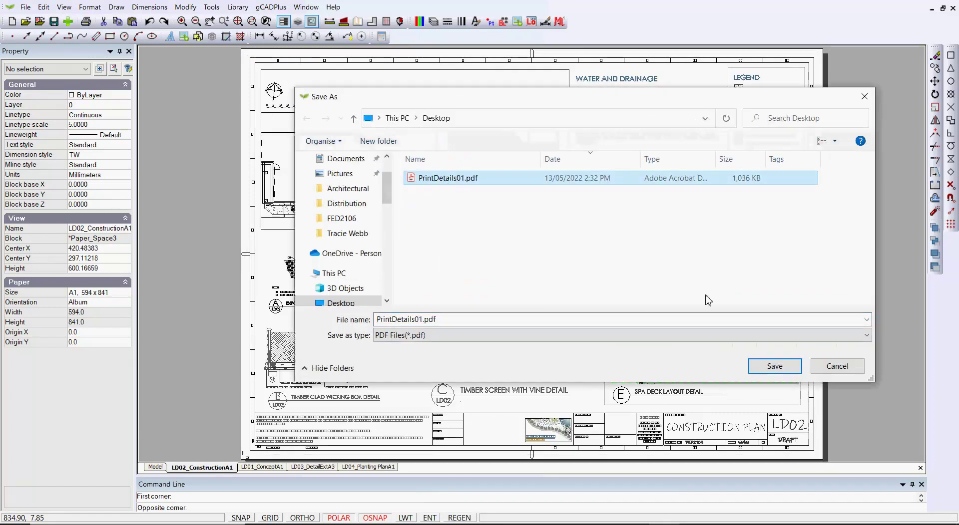
pyautogui.click(786, 372)
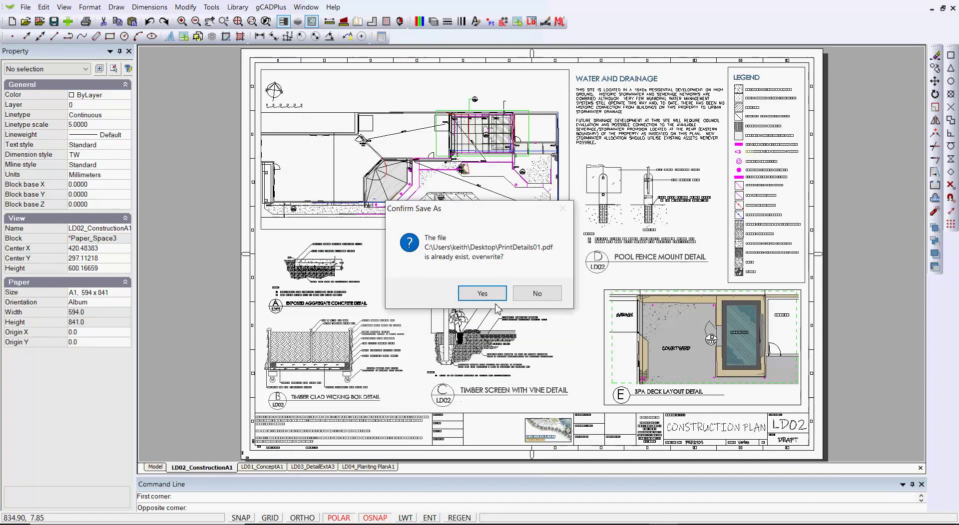
# Step: Confirm overwriting PrintDetails01.pdf, marquee-zoom on details A and B in Acrobat, then leave the viewer
pyautogui.click(483, 294)
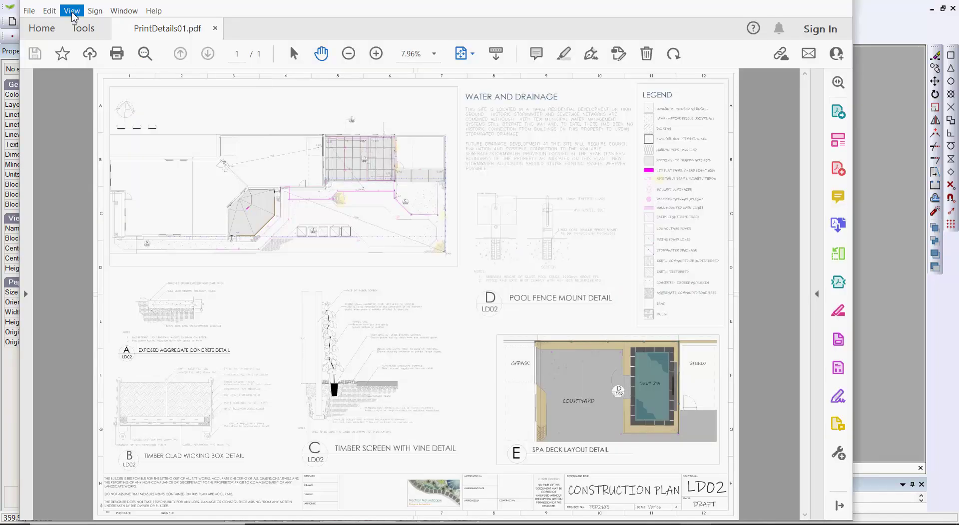
pyautogui.click(72, 13)
pyautogui.moveTo(168, 93)
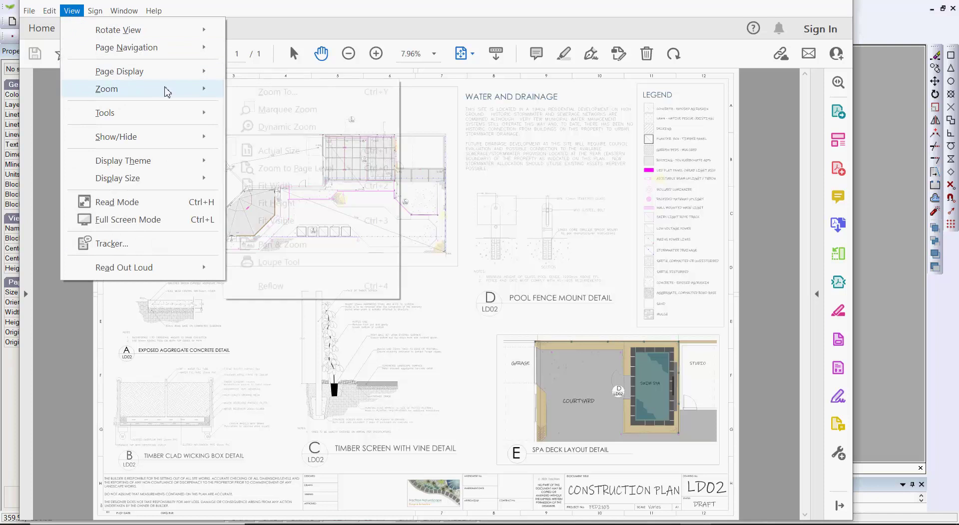
pyautogui.click(288, 110)
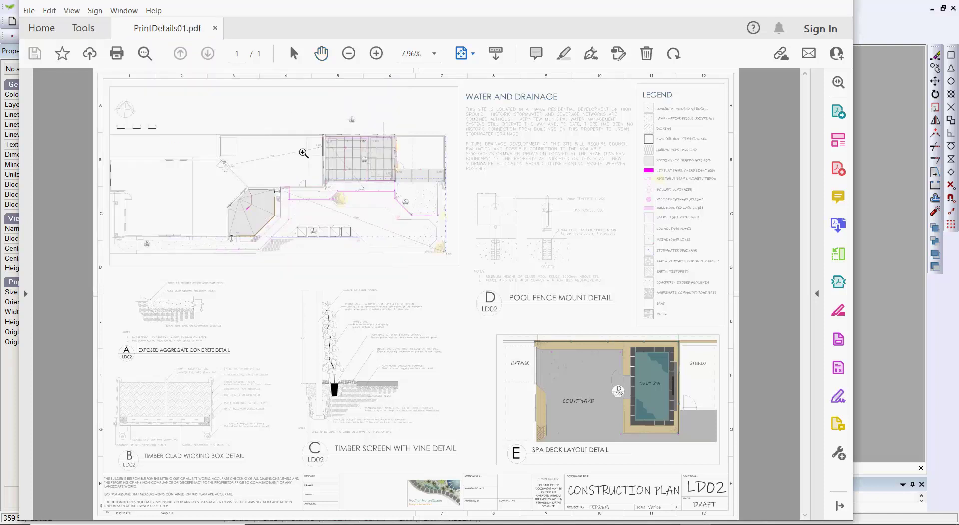
pyautogui.moveTo(82, 280); pyautogui.dragTo(294, 489)
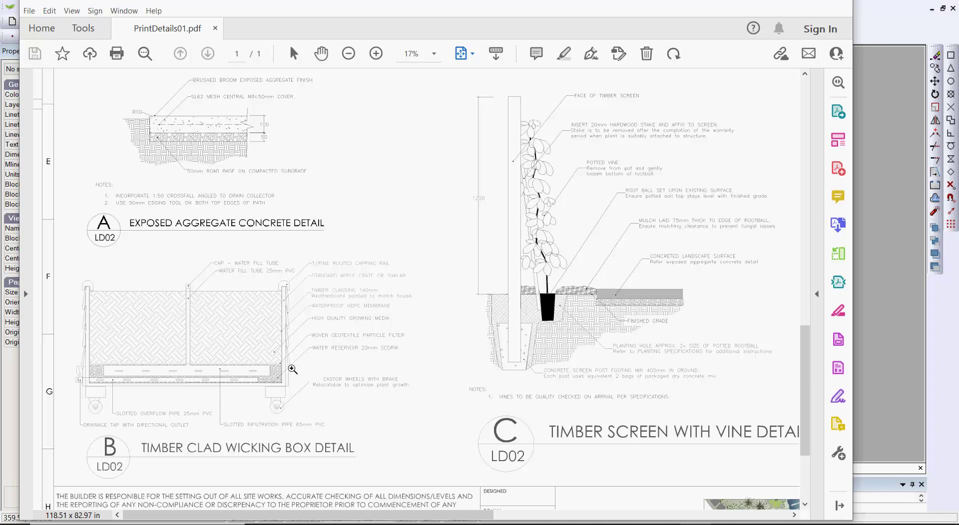
pyautogui.hotkey('alt', 'Tab')
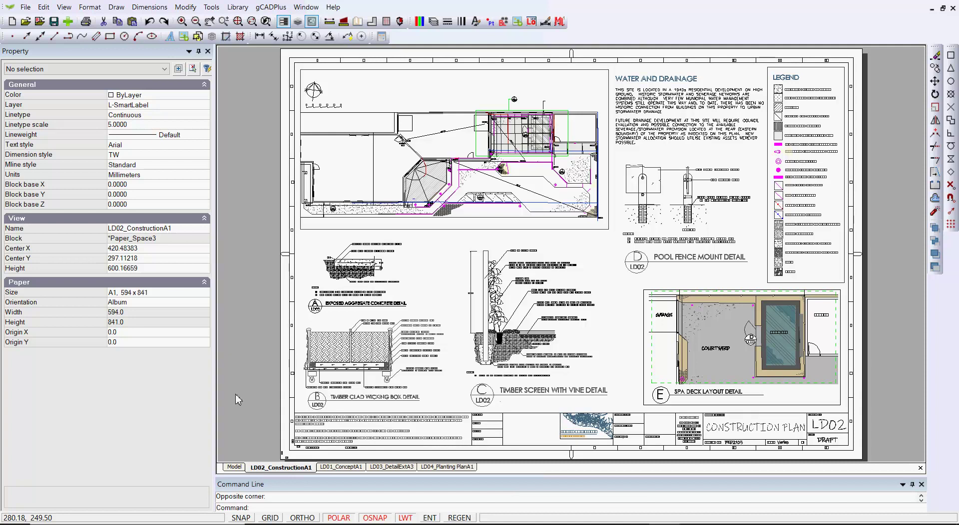
# Step: In model space, open the TimberCladWickingBoxDetail block in the Block Editor
pyautogui.click(234, 467)
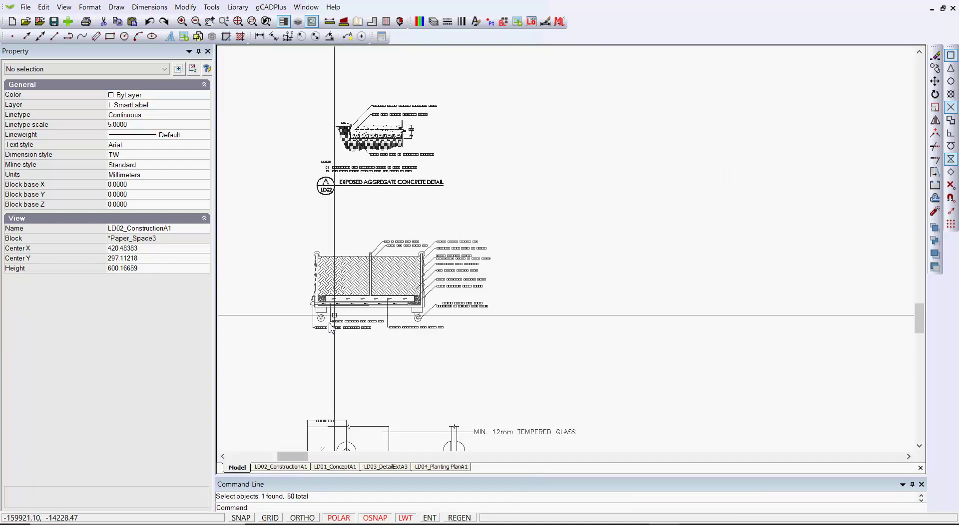
pyautogui.scroll(3, 361, 281)
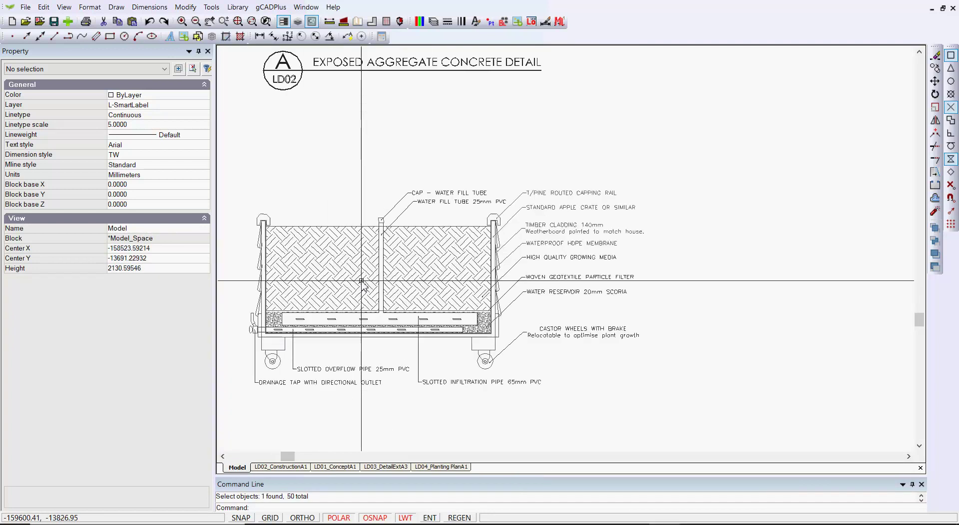
pyautogui.click(414, 282)
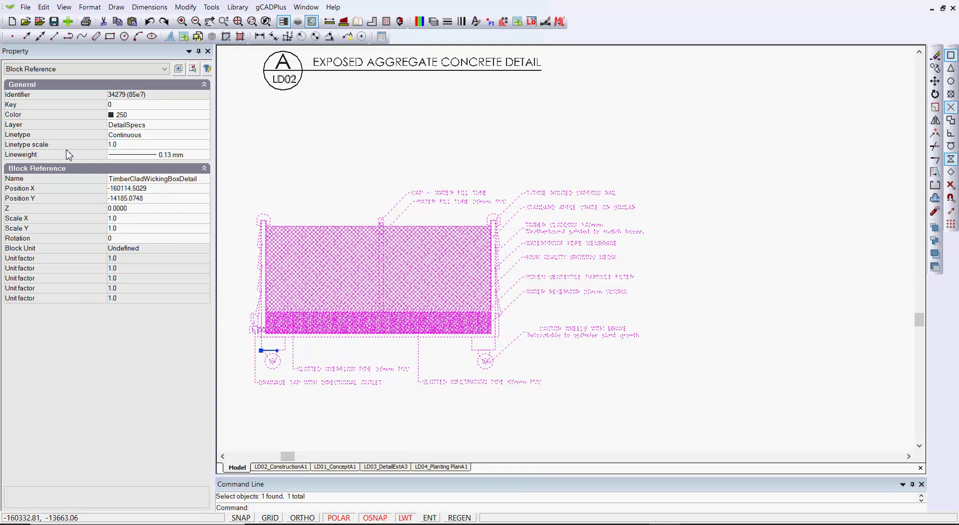
pyautogui.rightClick(413, 287)
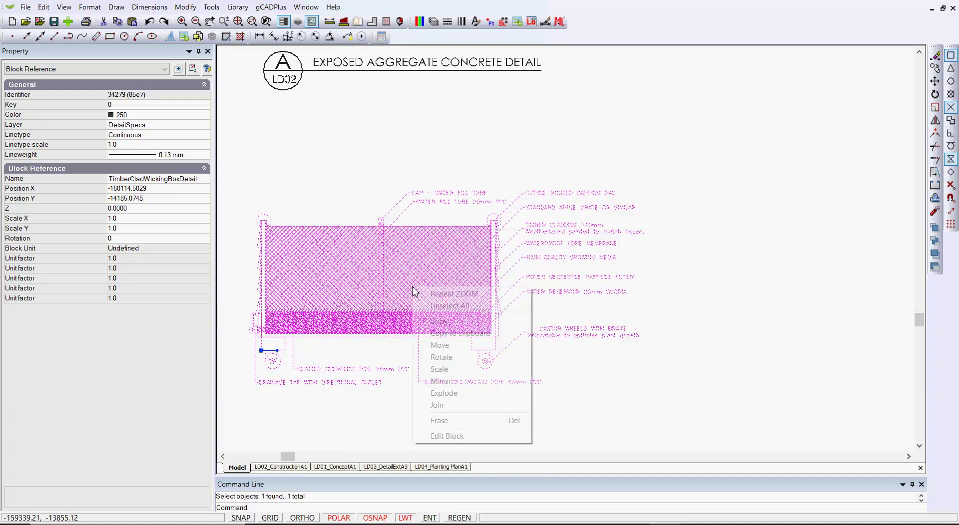
pyautogui.click(448, 436)
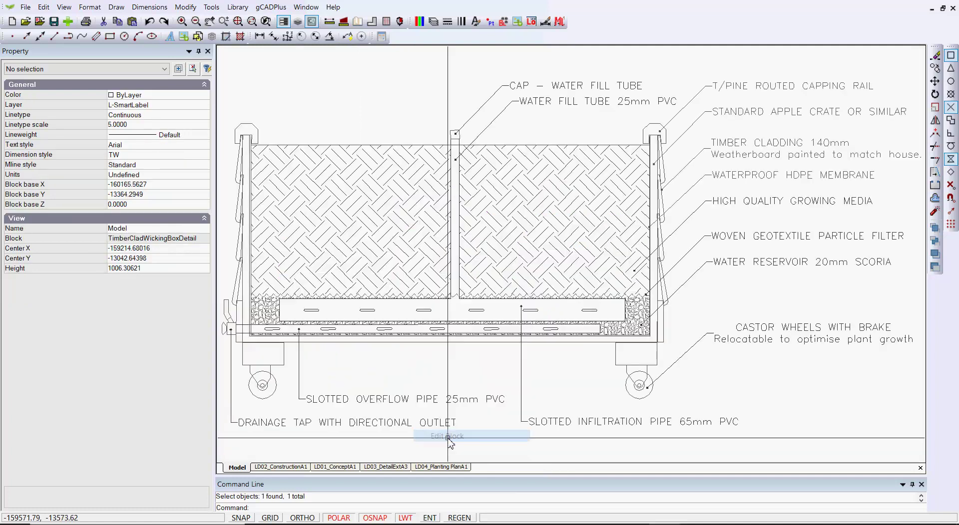
# Step: Inspect the growing-media hatch and the CAP – WATER FILL TUBE leader
pyautogui.click(383, 205)
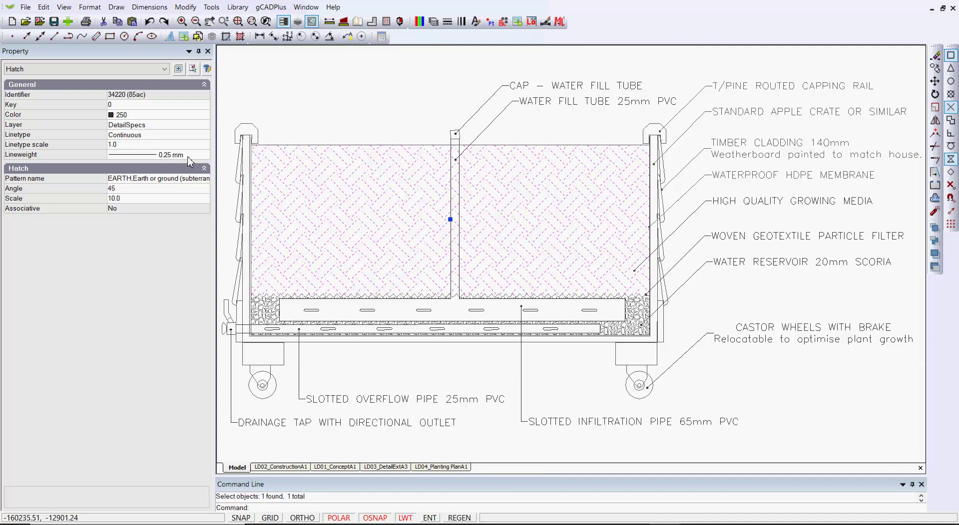
pyautogui.press('Escape')
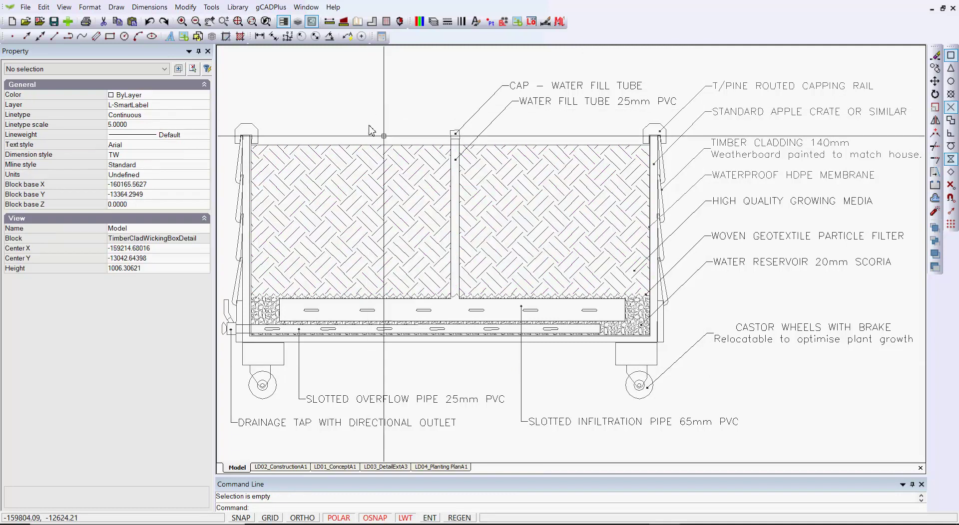
pyautogui.click(557, 86)
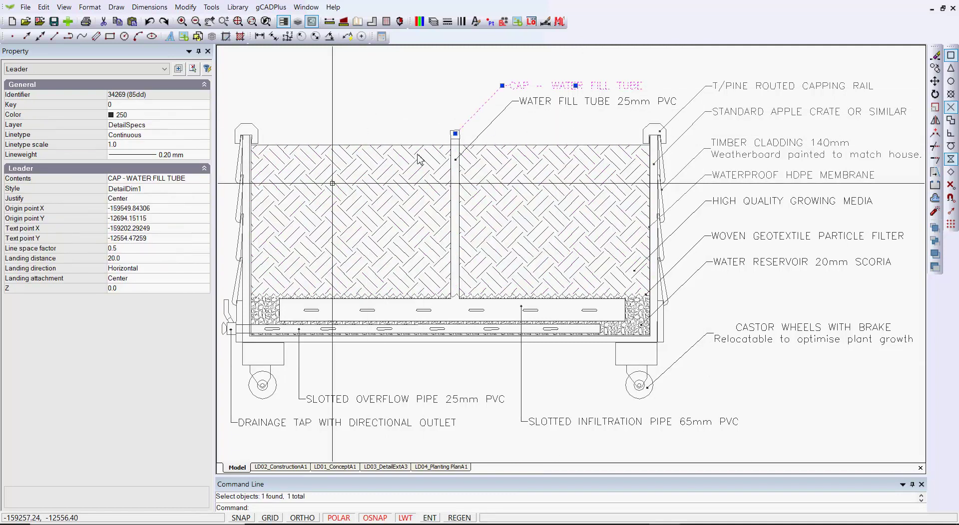
pyautogui.press('Escape')
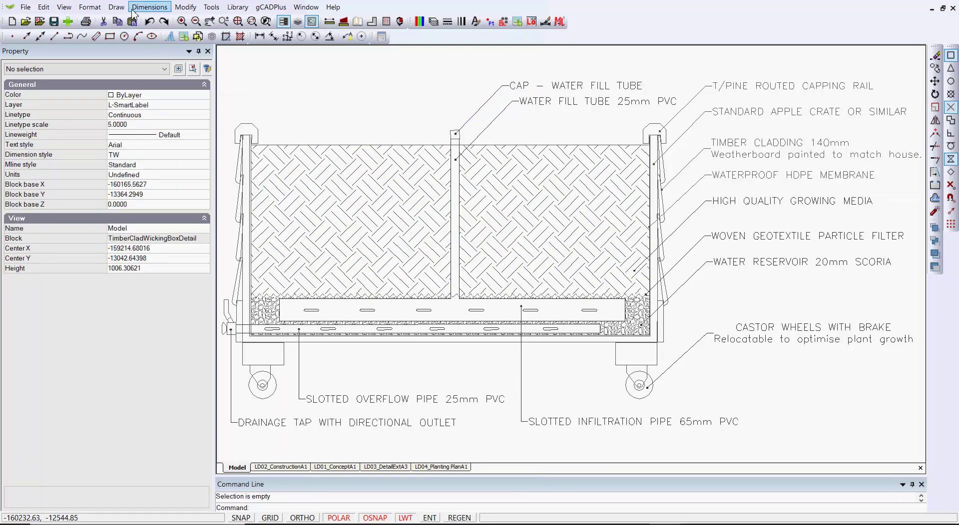
# Step: Check the Lineweight Settings default list and keep 0.05 mm as the default
pyautogui.click(90, 7)
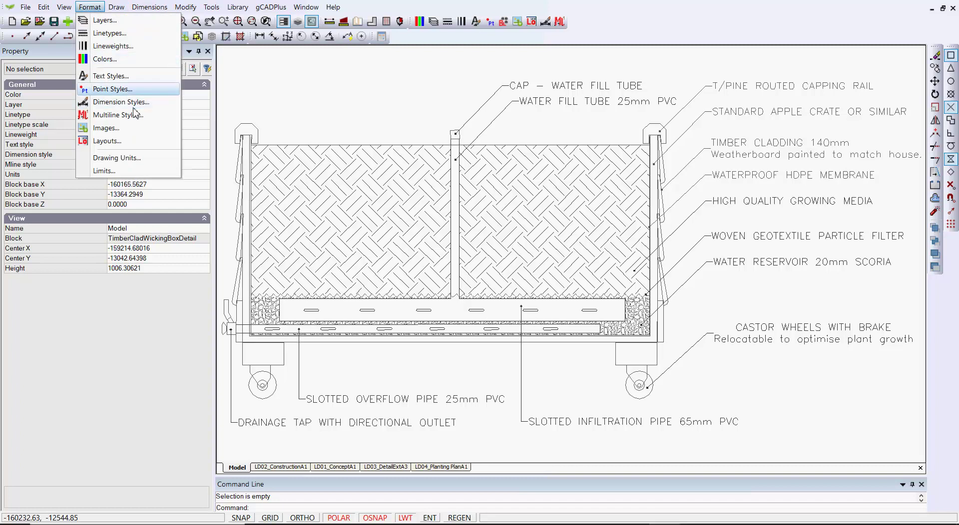
pyautogui.click(129, 46)
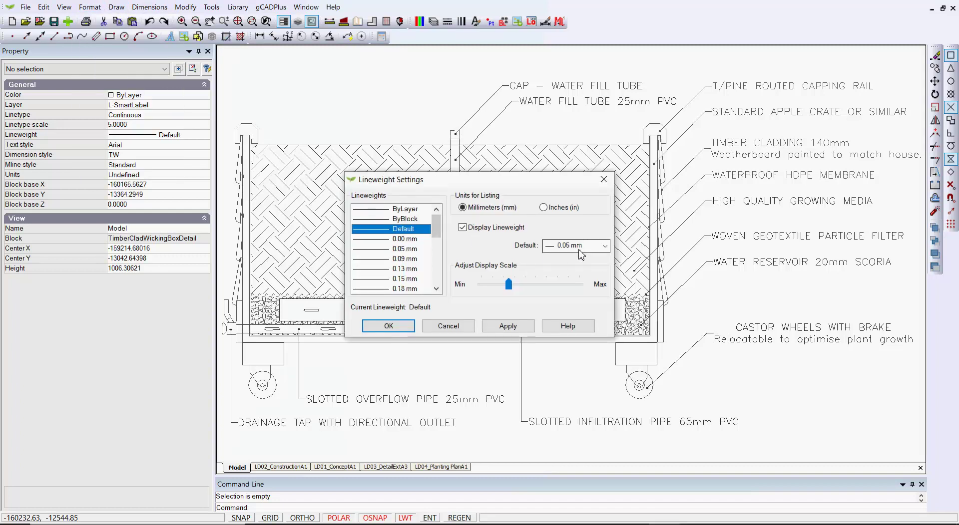
pyautogui.click(604, 250)
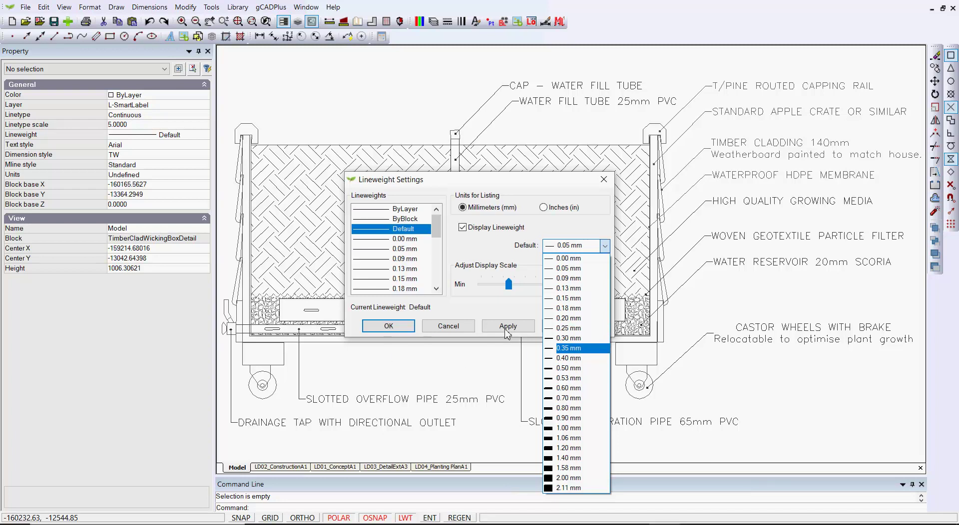
pyautogui.click(411, 331)
pyautogui.click(410, 329)
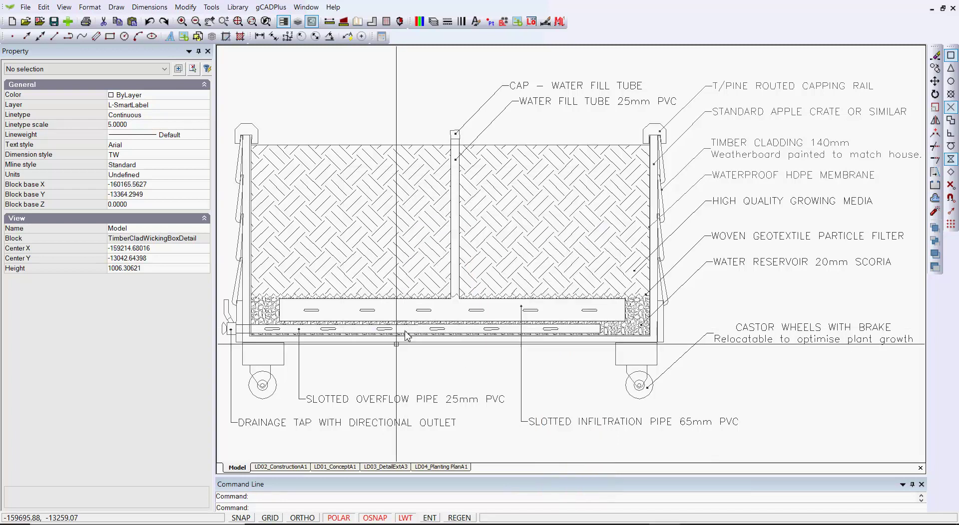
# Step: Inspect the WATER RESERVOIR 20mm SCORIA leader and an overflow-pipe slot polyline
pyautogui.click(792, 262)
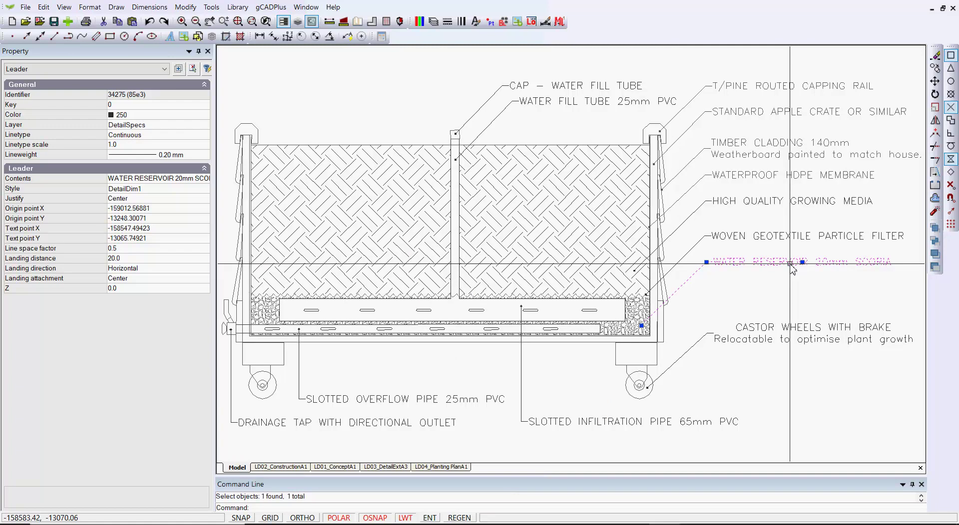
pyautogui.press('Escape')
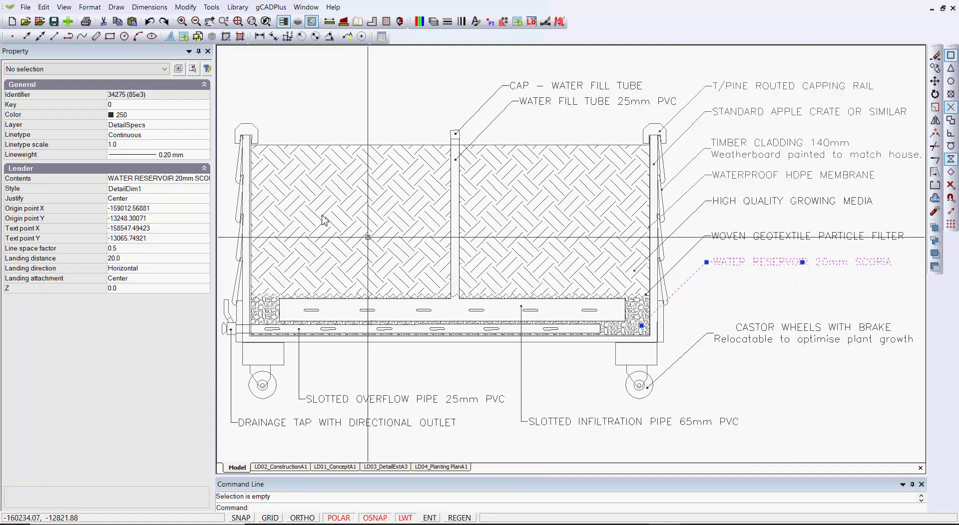
pyautogui.click(407, 314)
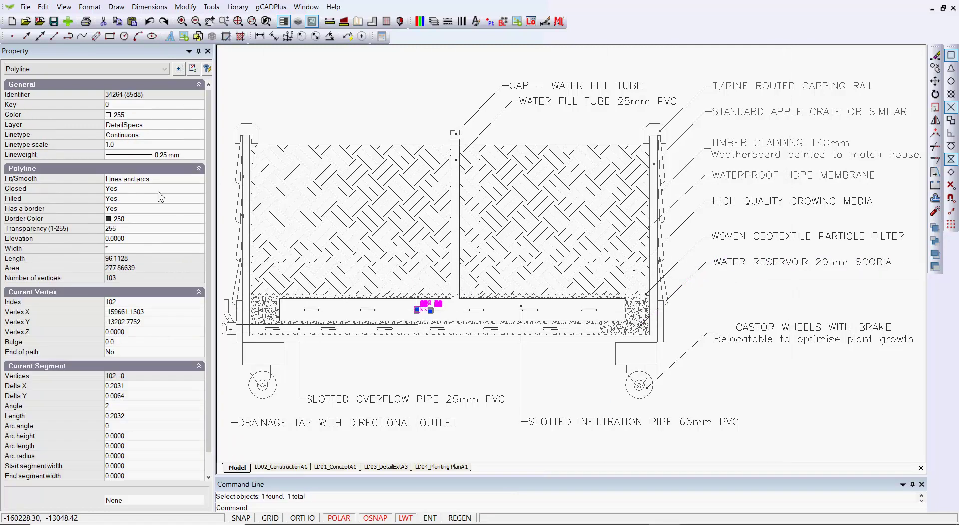
pyautogui.press('Escape')
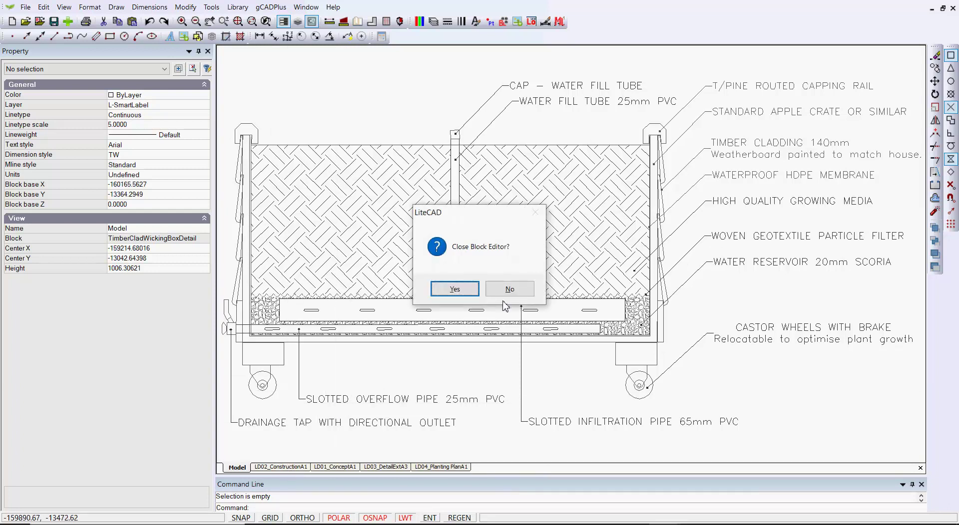
# Step: Close the Block Editor, return to LD02_ConstructionA1, and start a Window-area PDF export at maximum quality
pyautogui.click(505, 302)
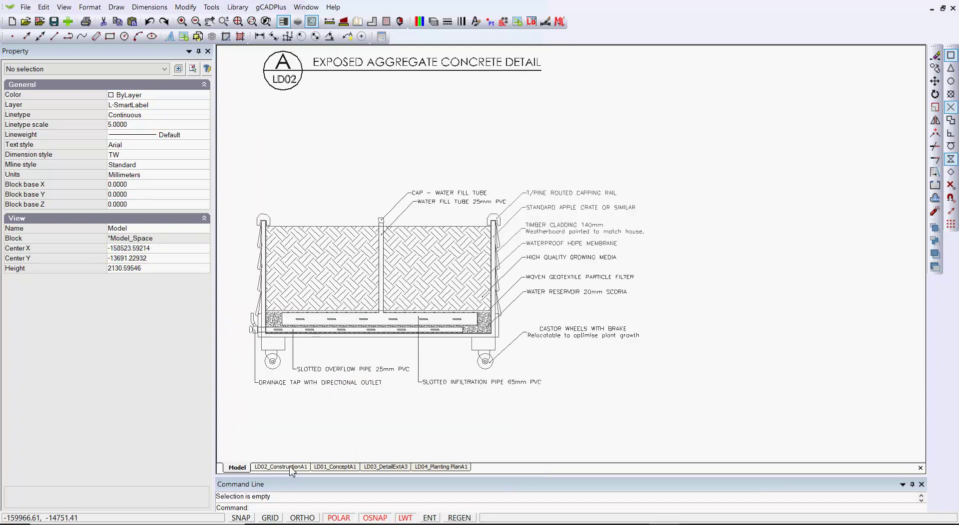
pyautogui.click(290, 468)
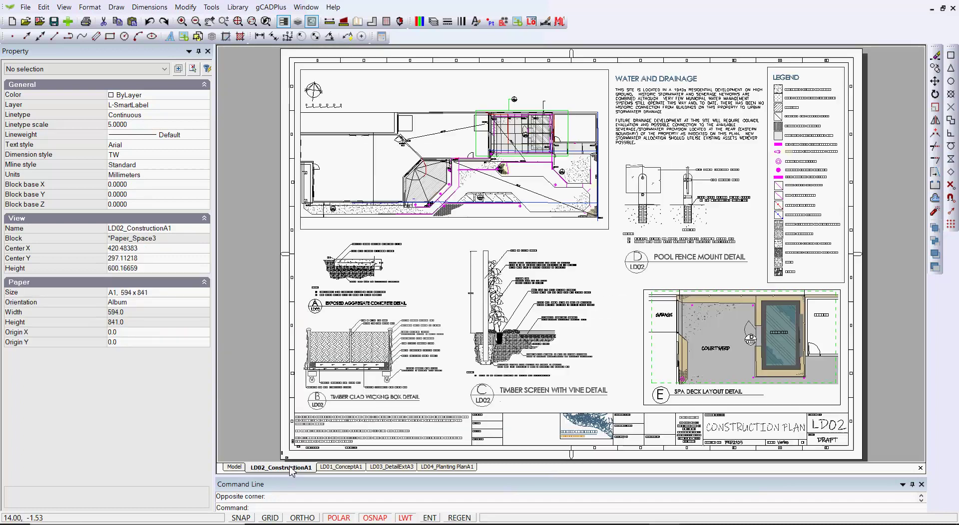
pyautogui.click(26, 10)
pyautogui.click(69, 124)
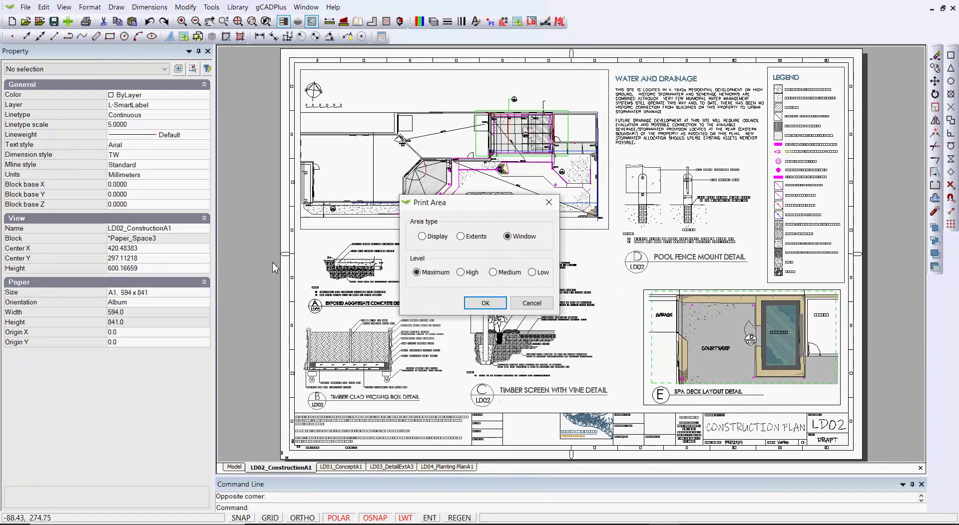
pyautogui.click(484, 303)
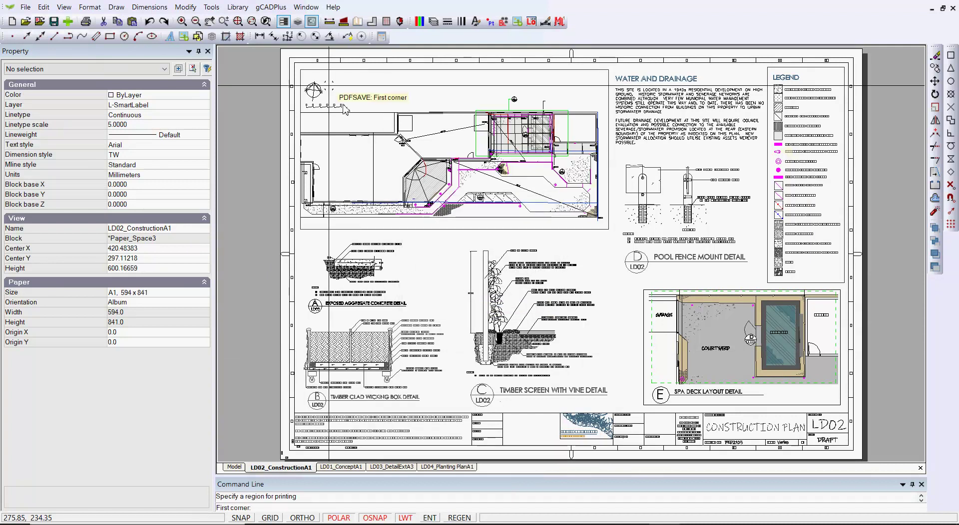
# Step: Window the sheet from corner to corner and save it as Final.pdf on the Desktop
pyautogui.click(293, 69)
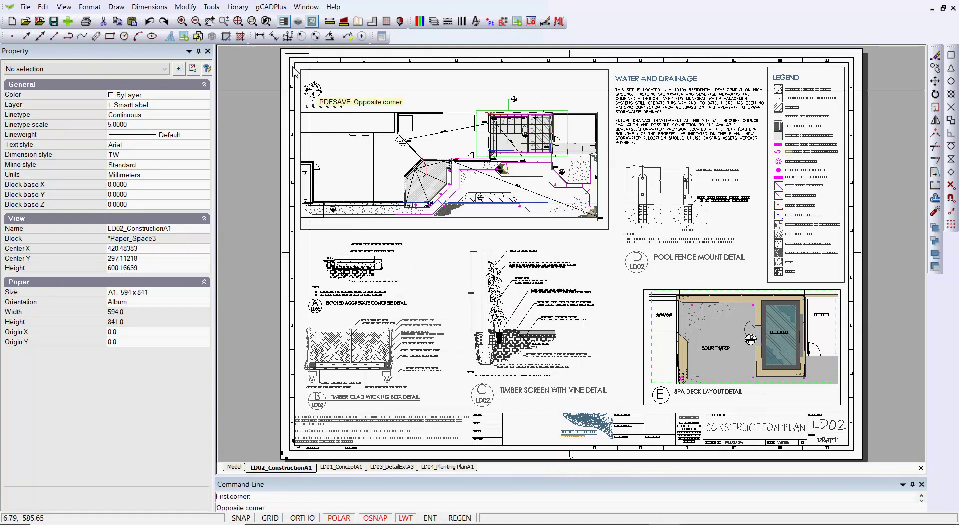
pyautogui.click(858, 460)
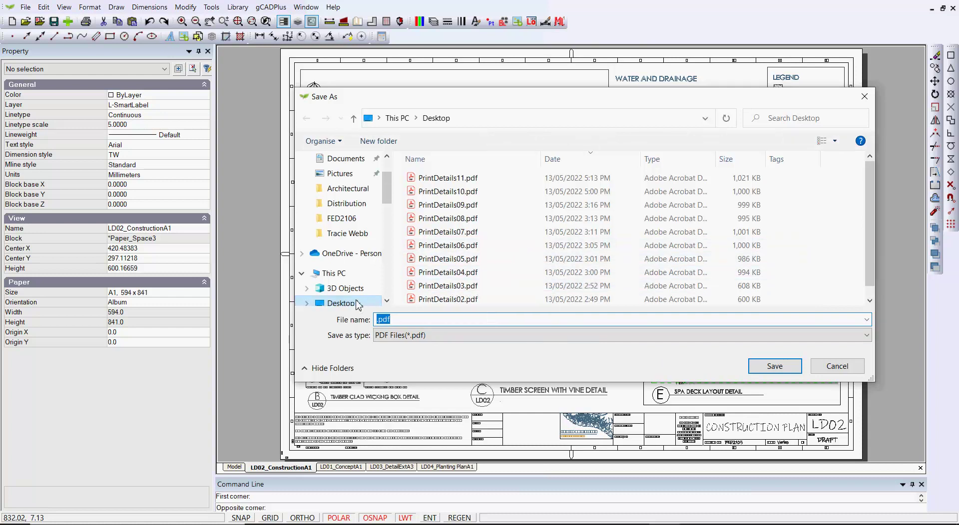
pyautogui.click(378, 320)
pyautogui.click(785, 369)
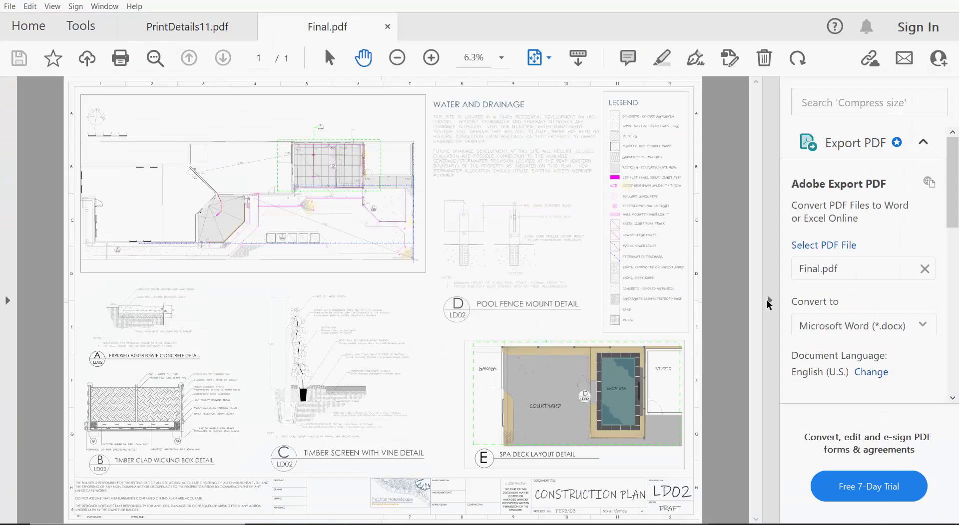
# Step: Hide the Export PDF pane and marquee-zoom into details A to C of Final.pdf
pyautogui.click(766, 305)
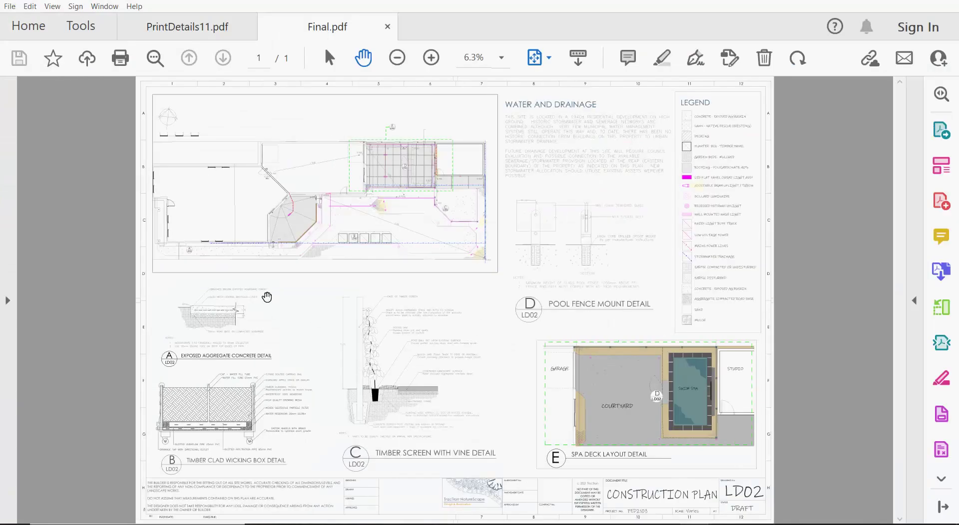
pyautogui.click(53, 6)
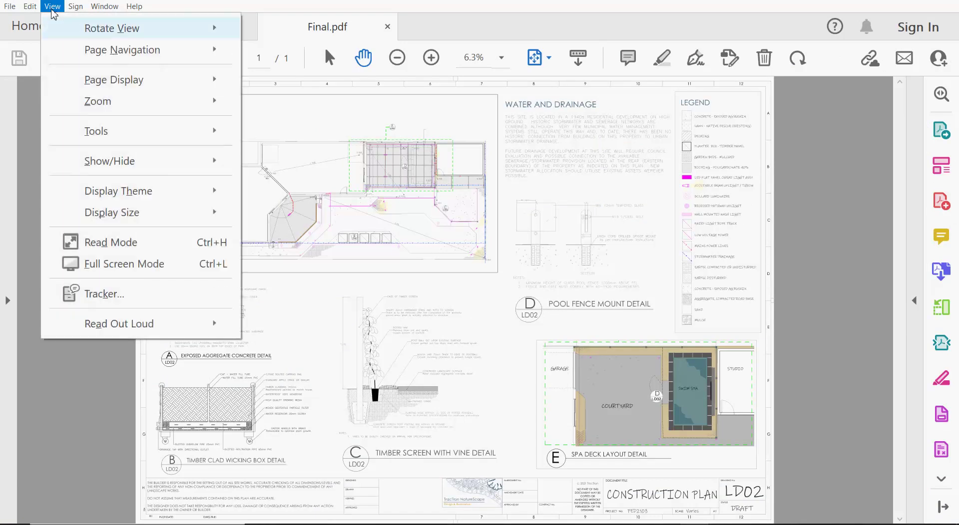
pyautogui.moveTo(229, 106)
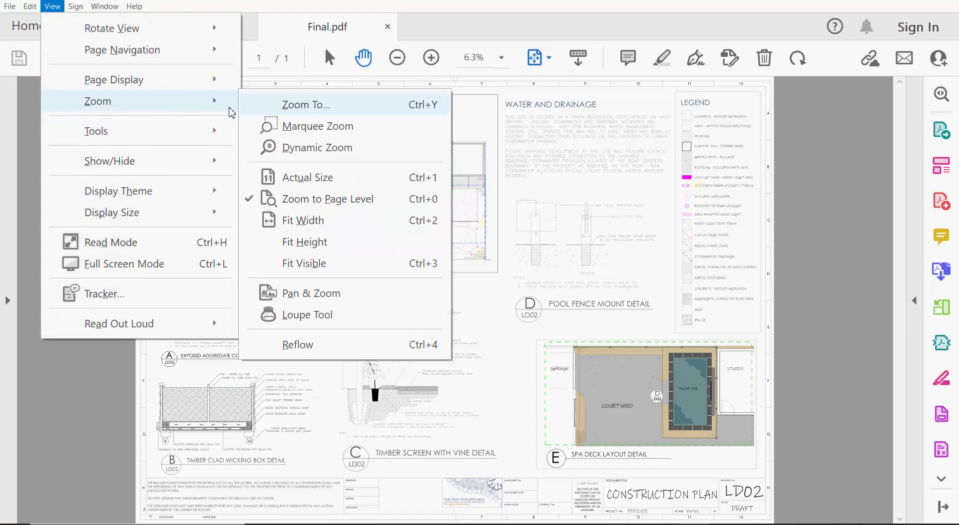
pyautogui.click(337, 125)
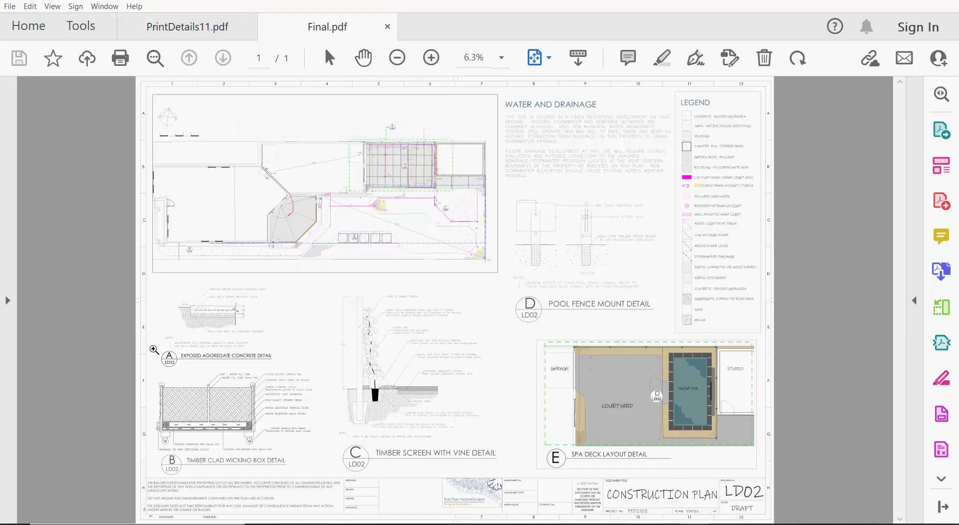
pyautogui.moveTo(158, 286); pyautogui.dragTo(449, 472)
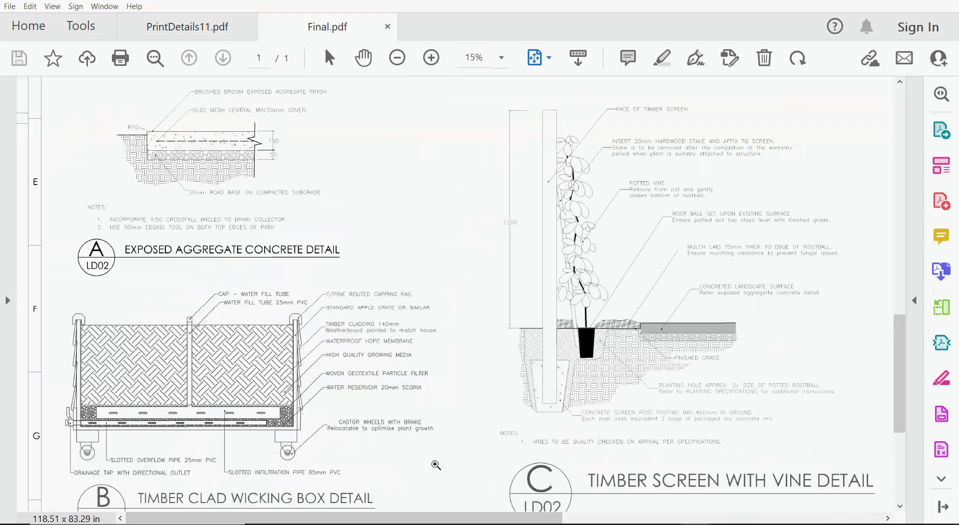